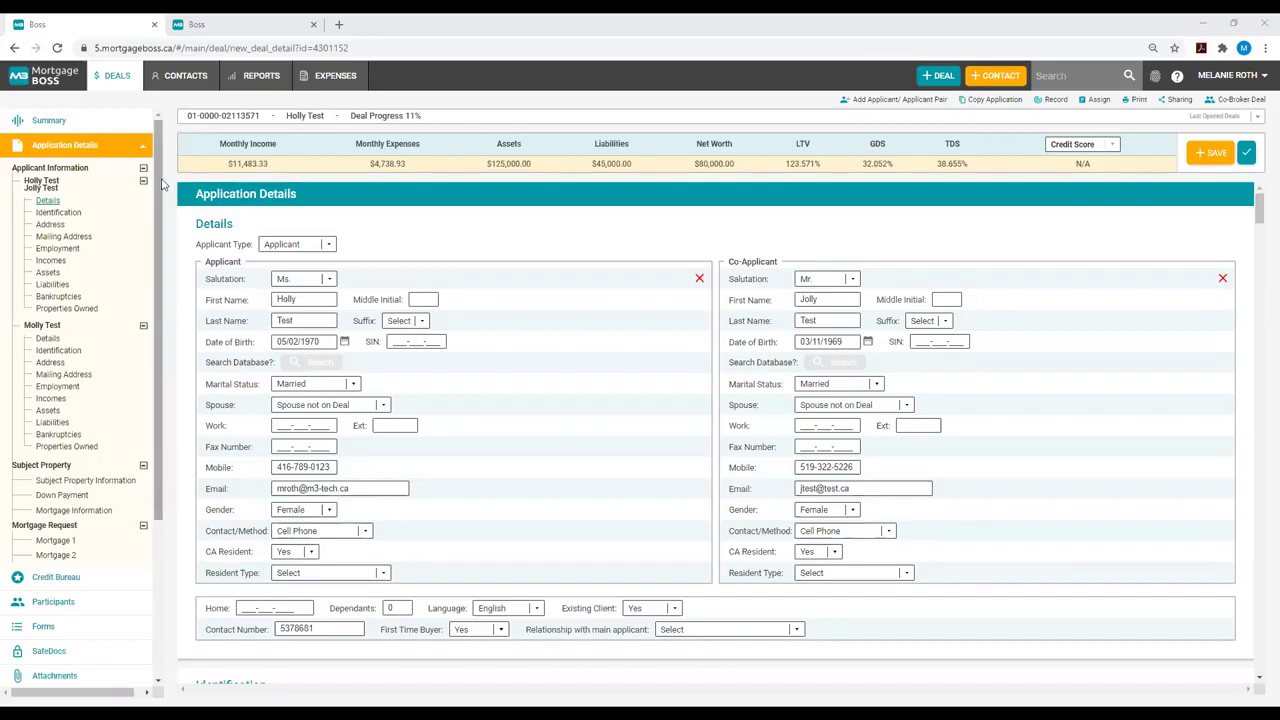
Scroll the deal's sidebar down and go to its Participants page
{"action": "left_click_drag", "start_coordinate": [158, 183], "coordinate": [143, 317]}
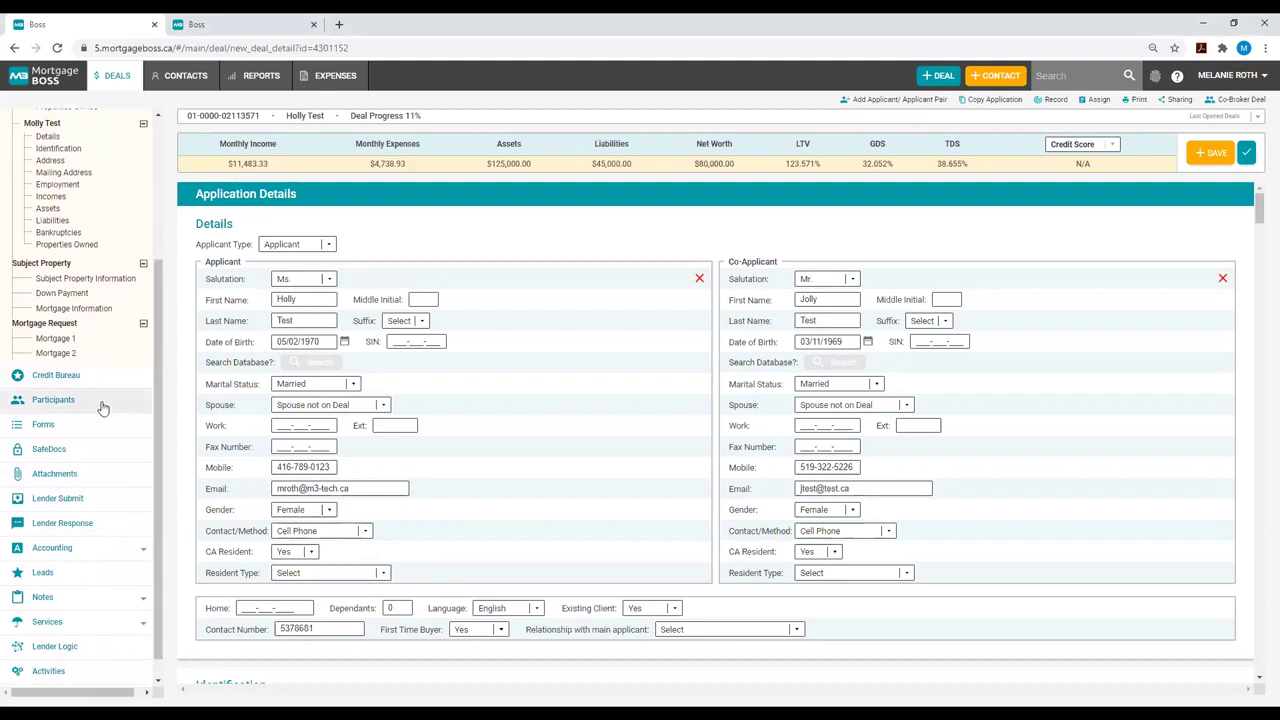
{"action": "left_click", "coordinate": [103, 406]}
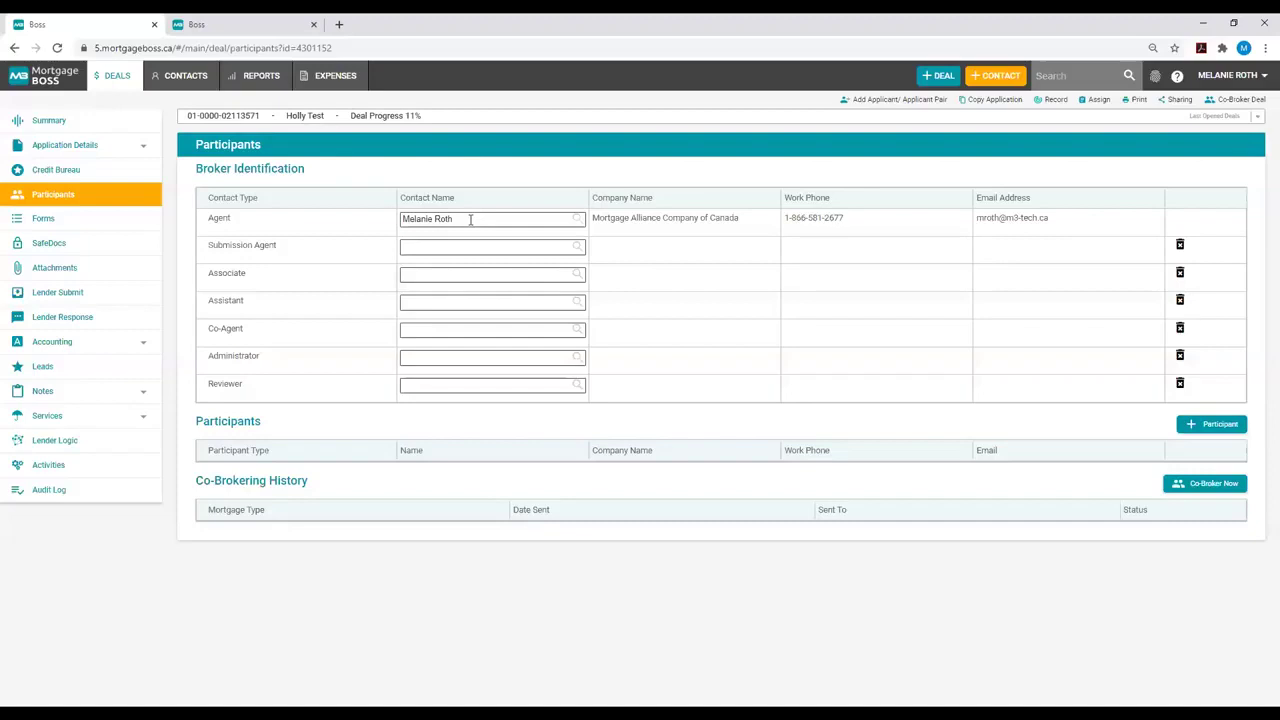
{"action": "triple_click", "coordinate": [470, 219]}
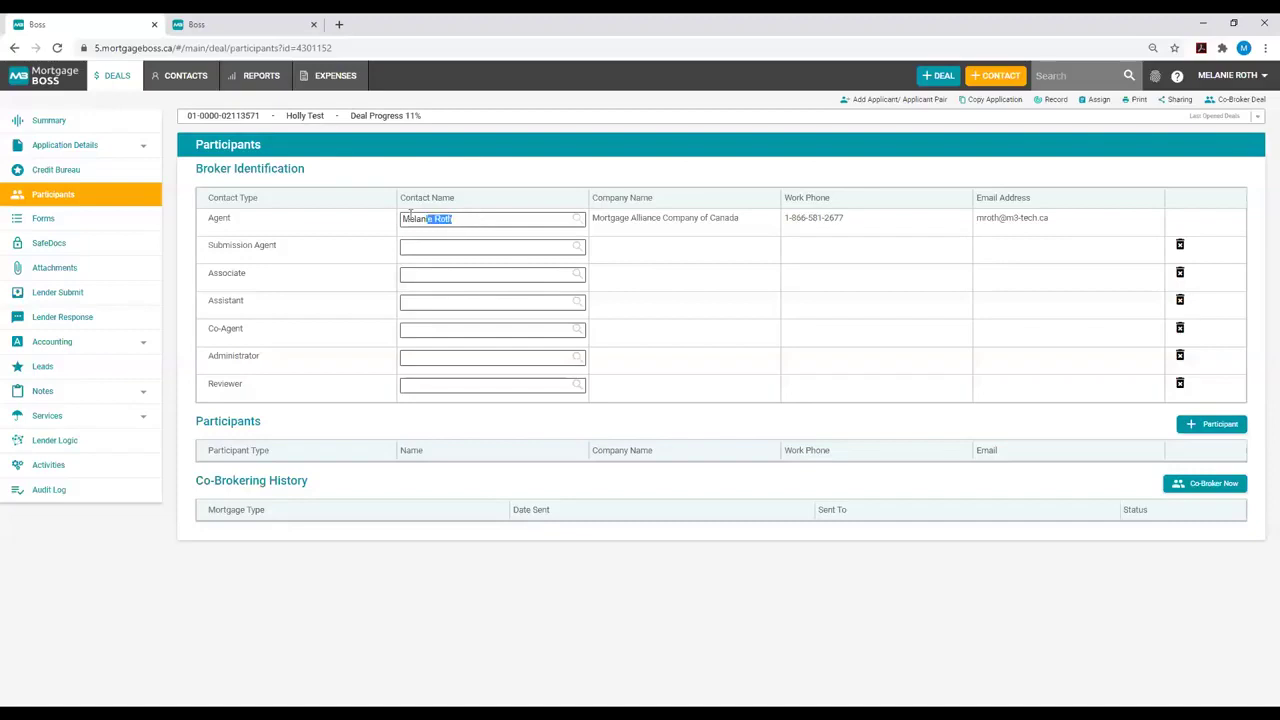
{"action": "left_click", "coordinate": [468, 219]}
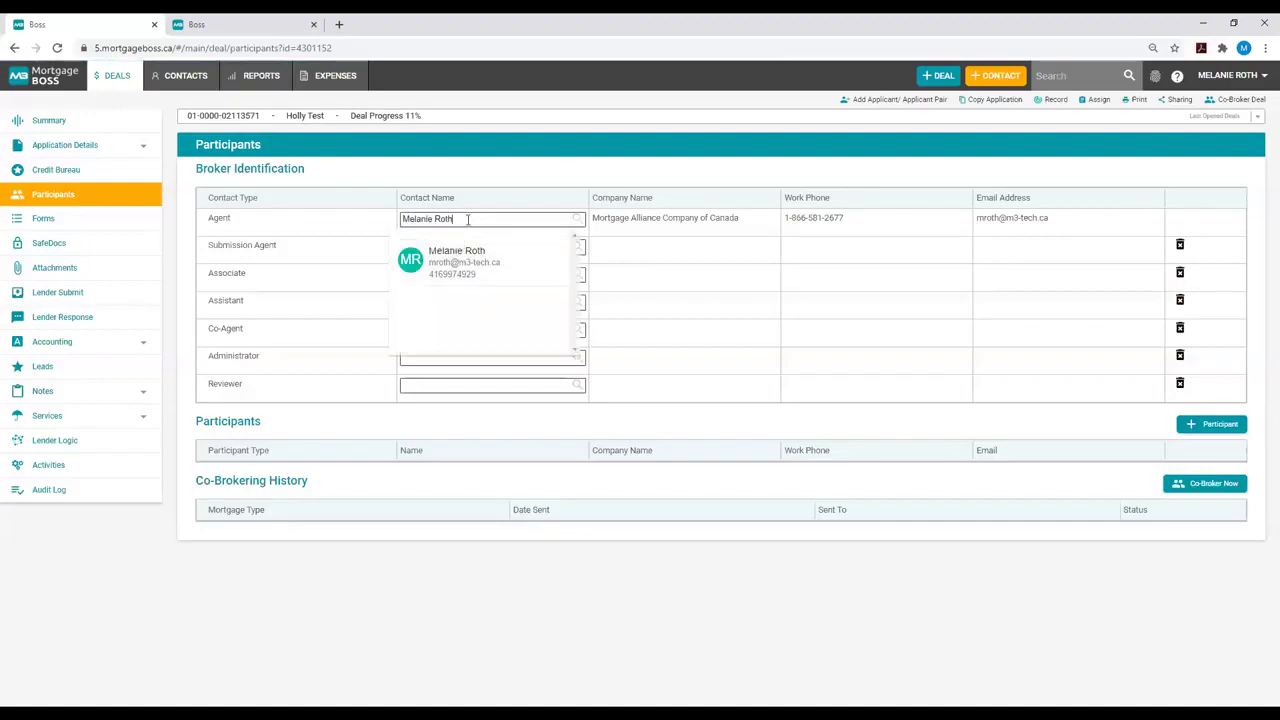
{"action": "left_click", "coordinate": [330, 225]}
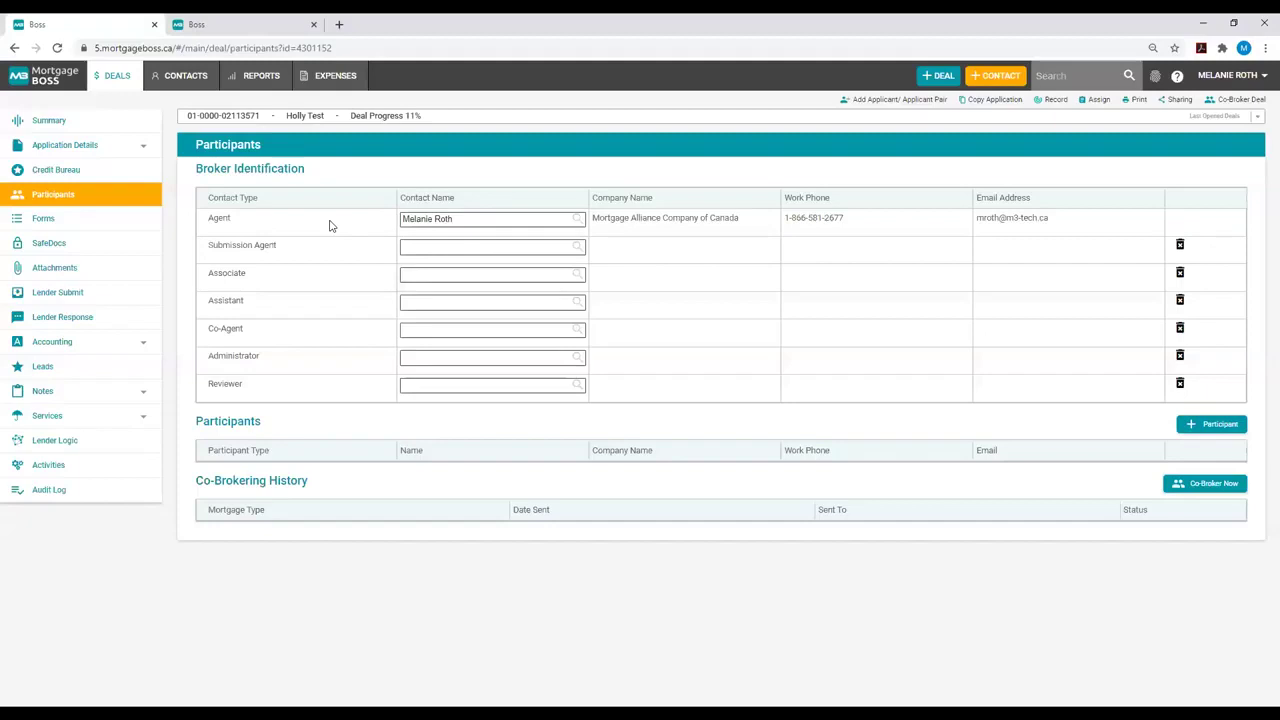
Fill the Submission Agent contact by typing the contact's name and picking the suggested match
{"action": "triple_click", "coordinate": [309, 245]}
{"action": "left_click", "coordinate": [314, 249]}
{"action": "type", "text": "pat g"}
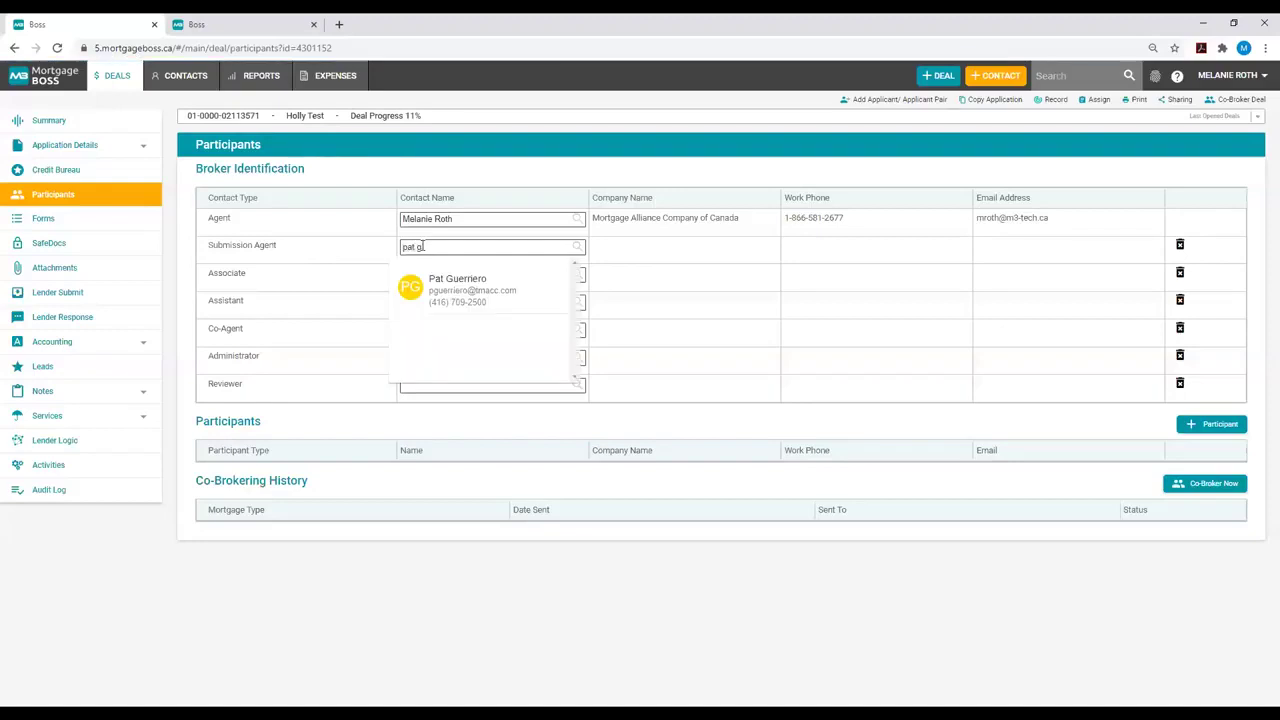
{"action": "left_click", "coordinate": [473, 288]}
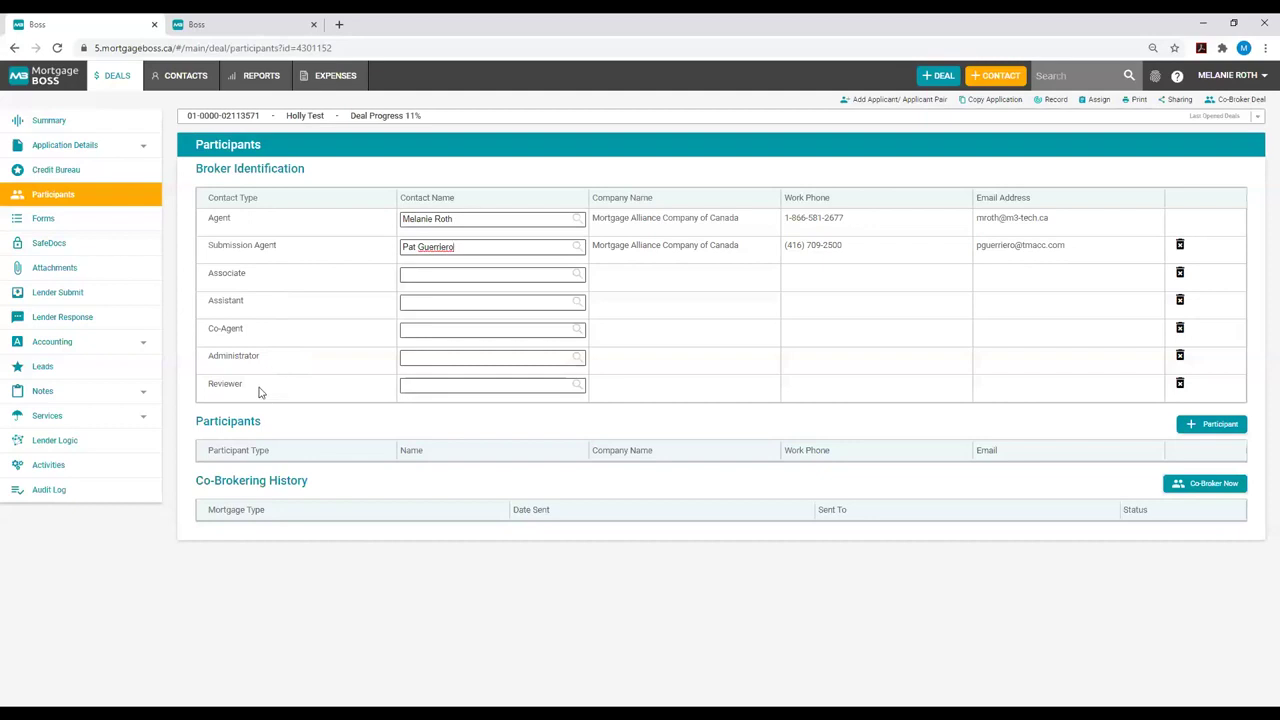
{"action": "left_click_drag", "start_coordinate": [244, 390], "coordinate": [206, 388]}
{"action": "left_click", "coordinate": [243, 393]}
{"action": "left_click_drag", "start_coordinate": [280, 423], "coordinate": [196, 424]}
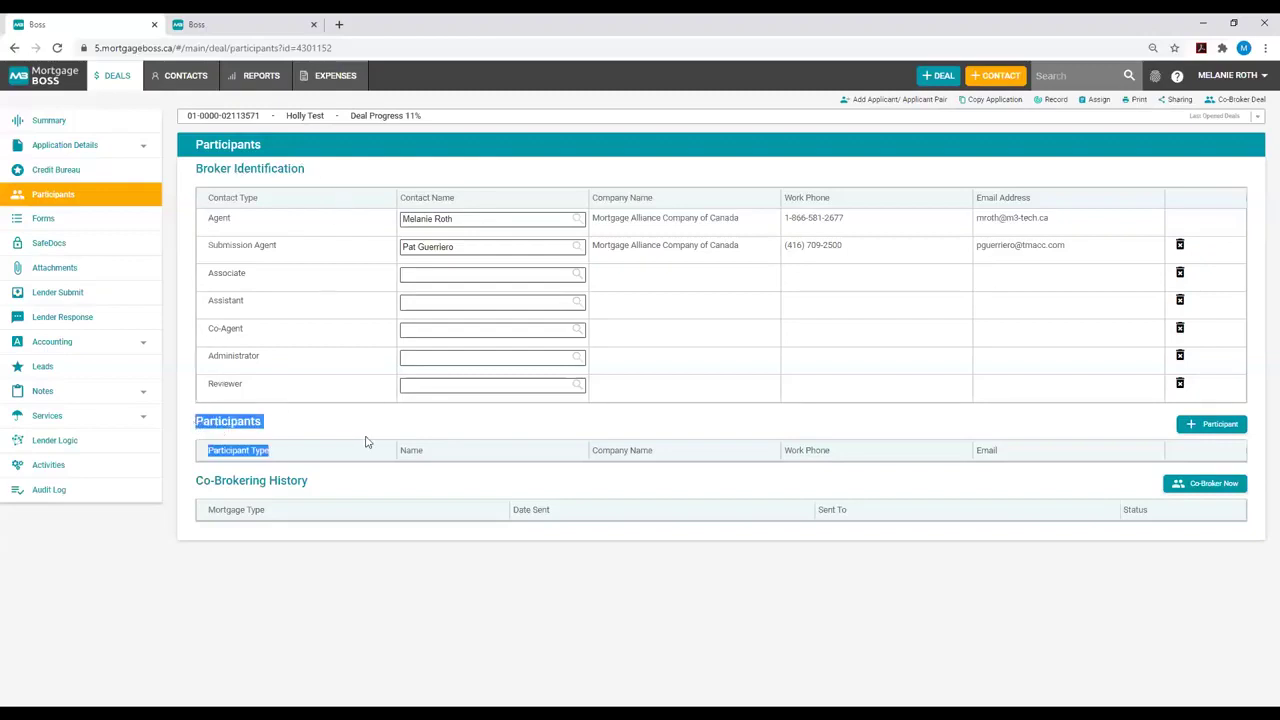
{"action": "left_click", "coordinate": [363, 433]}
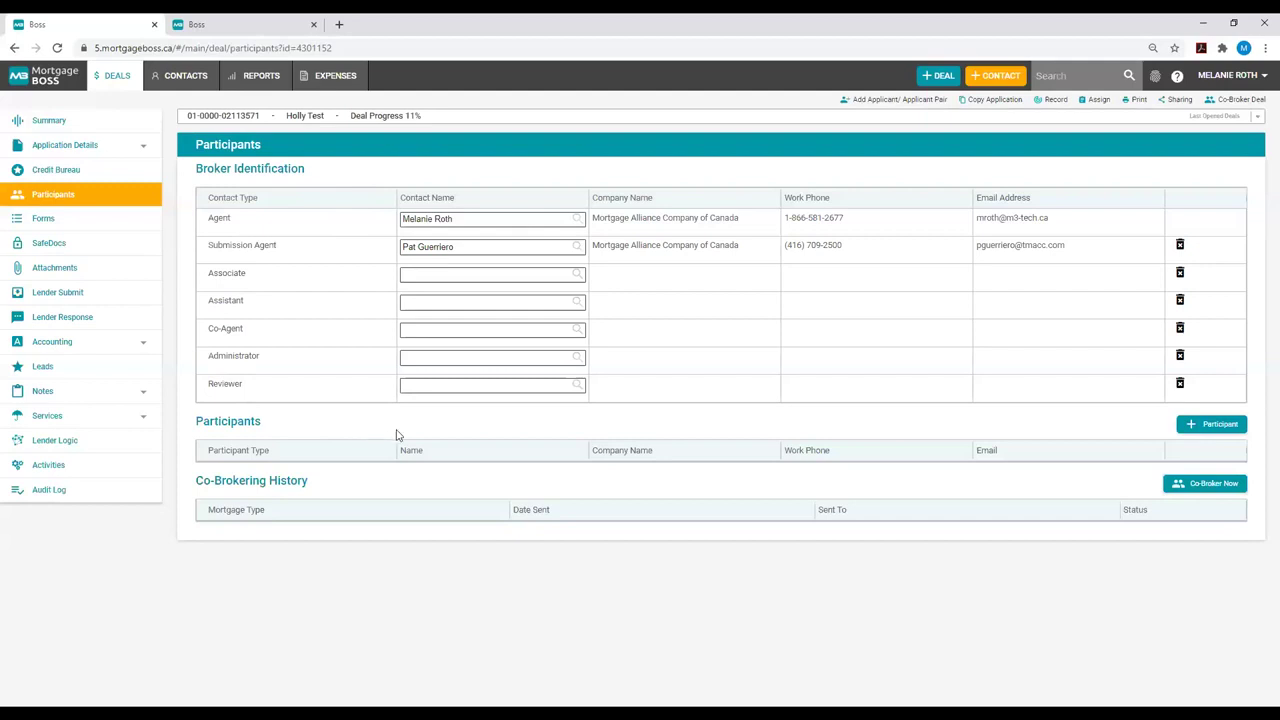
Start a new deal participant with its type set to Referral Source
{"action": "left_click", "coordinate": [1218, 424]}
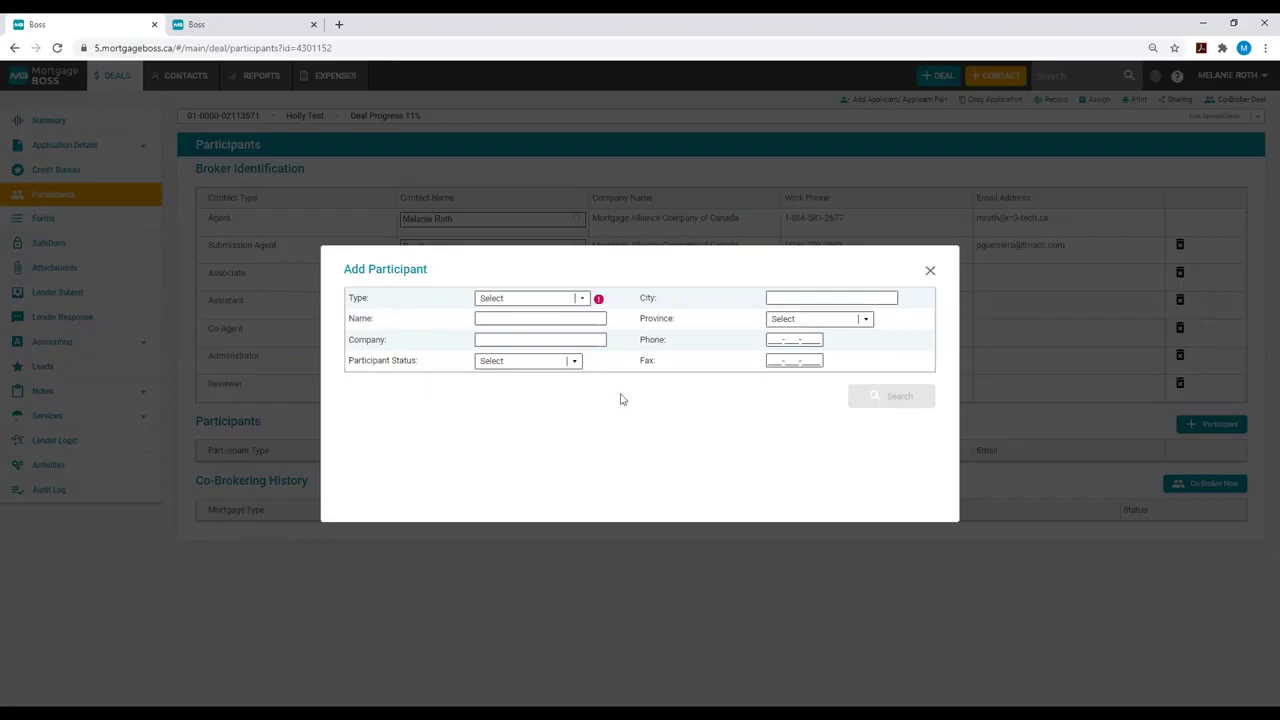
{"action": "left_click", "coordinate": [584, 302]}
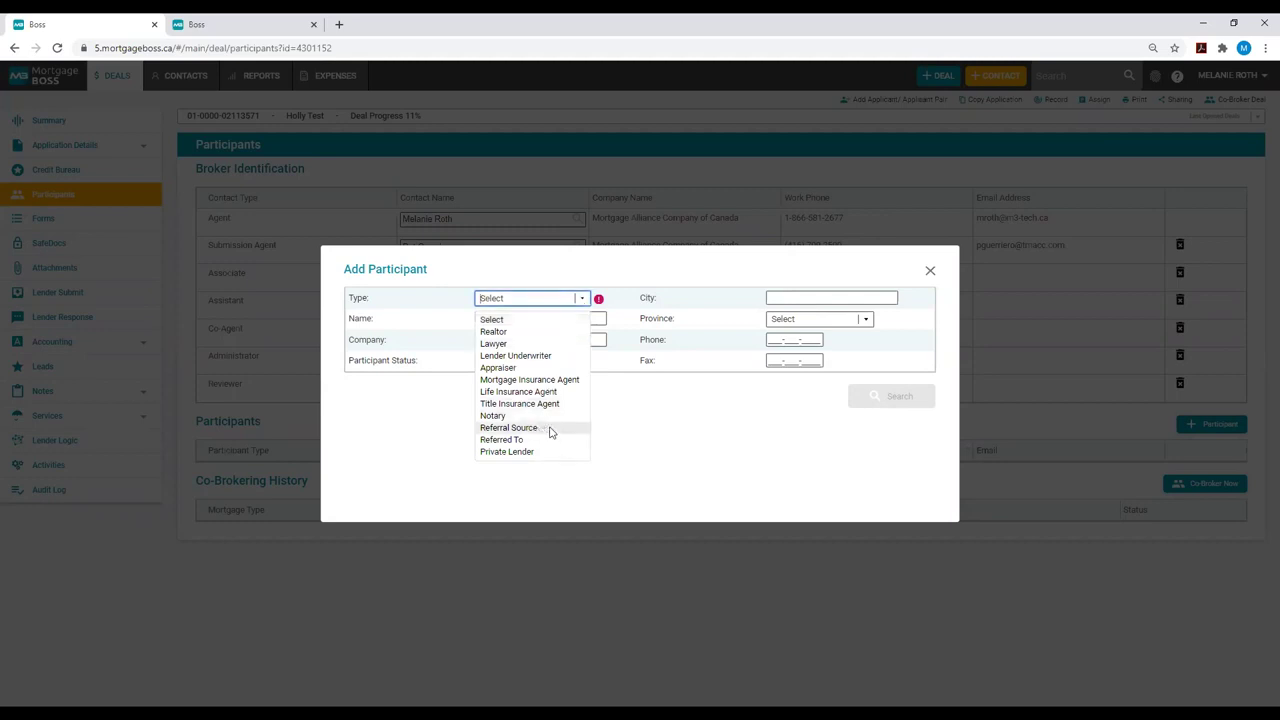
{"action": "left_click", "coordinate": [509, 428]}
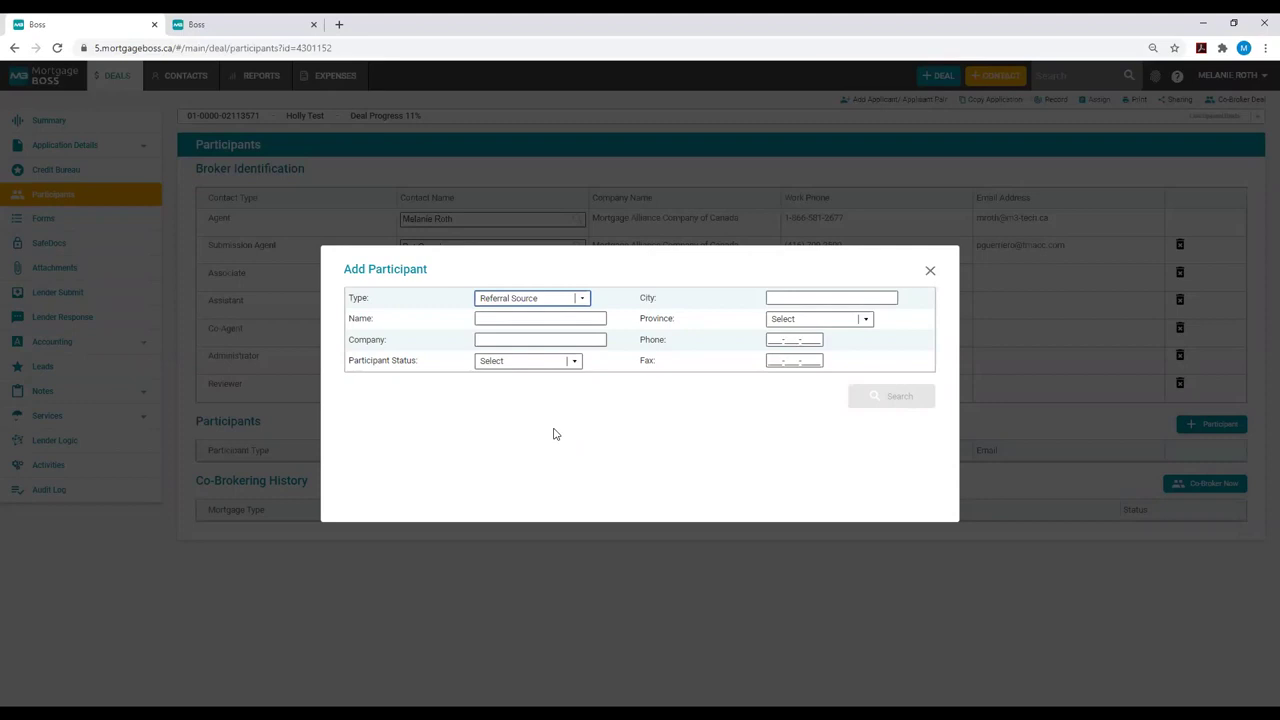
Enter the referral source's full name in the Name field and dismiss the suggestions
{"action": "left_click", "coordinate": [521, 318]}
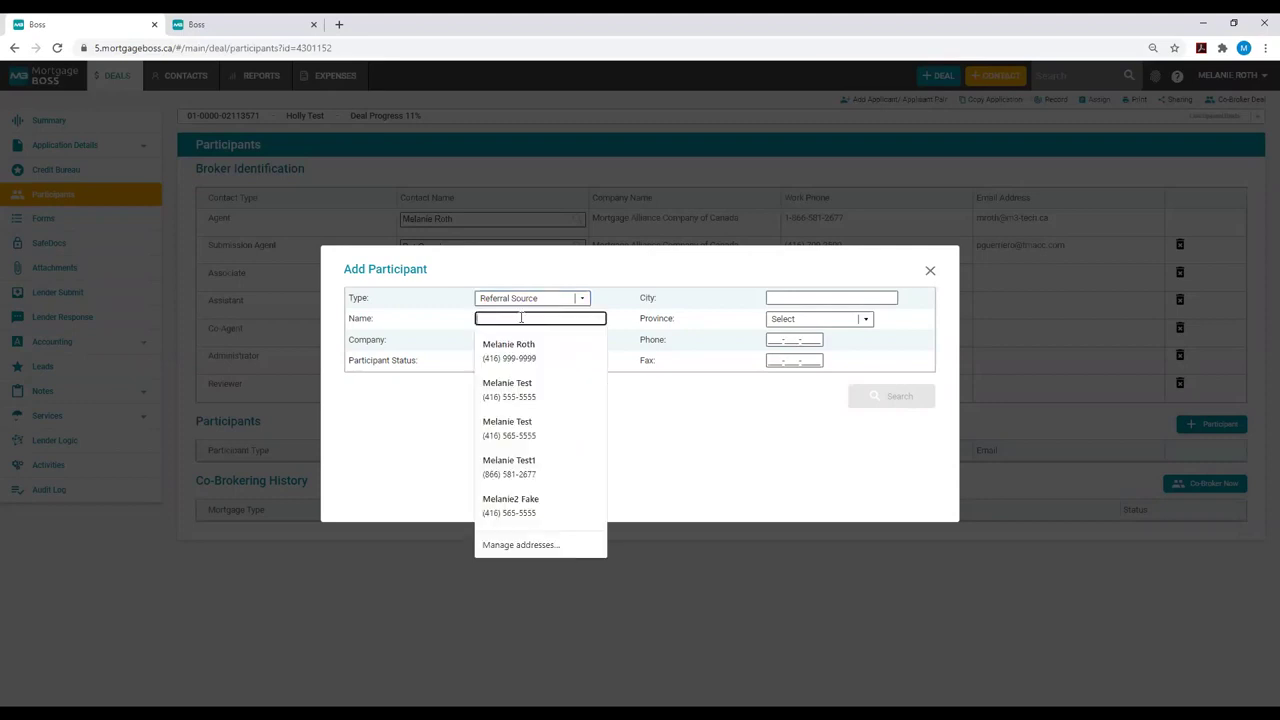
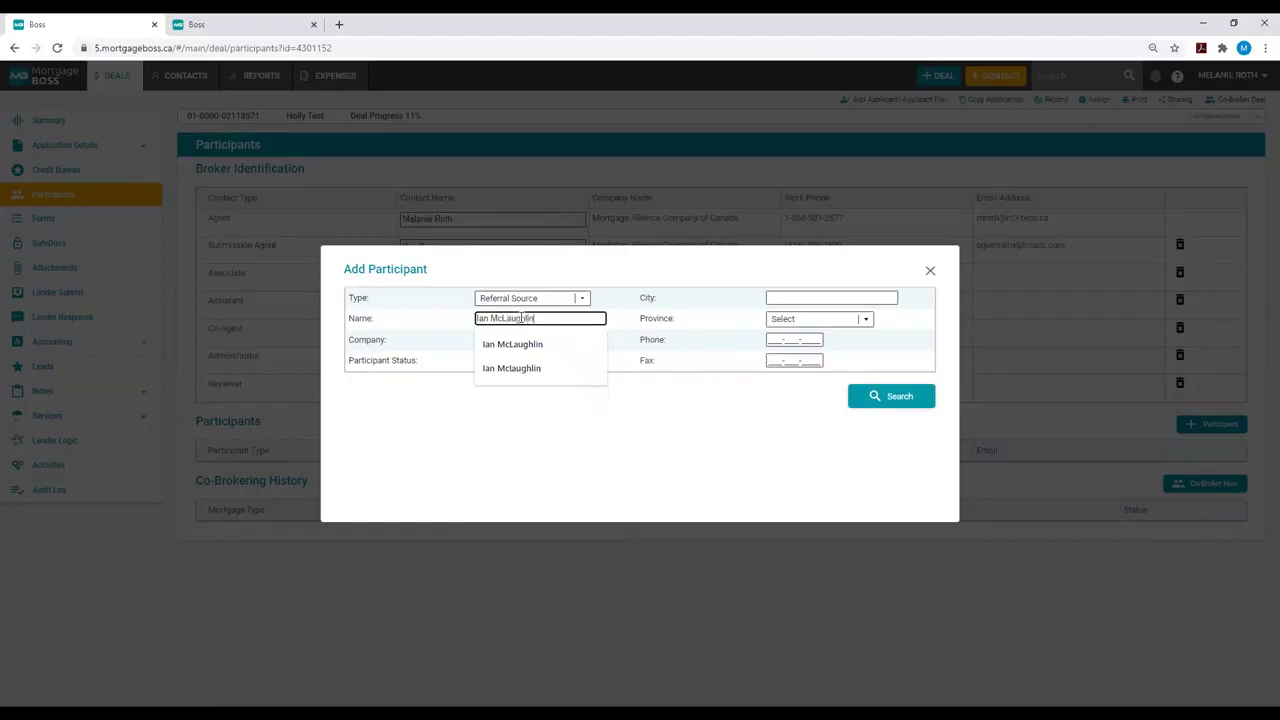
{"action": "left_click", "coordinate": [663, 399]}
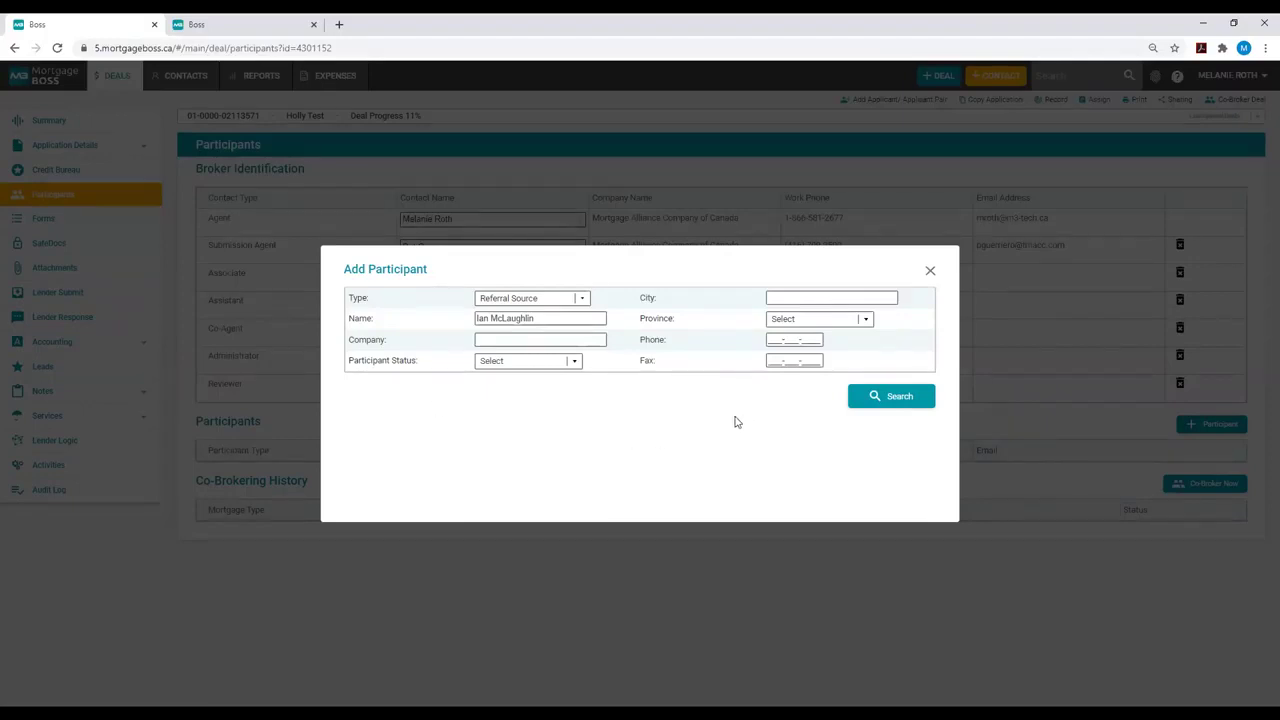
Search contacts by that name, review the Ontario entry's details, and select it
{"action": "left_click", "coordinate": [891, 396]}
{"action": "scroll", "coordinate": [797, 432], "scroll_direction": "down", "scroll_amount": 3}
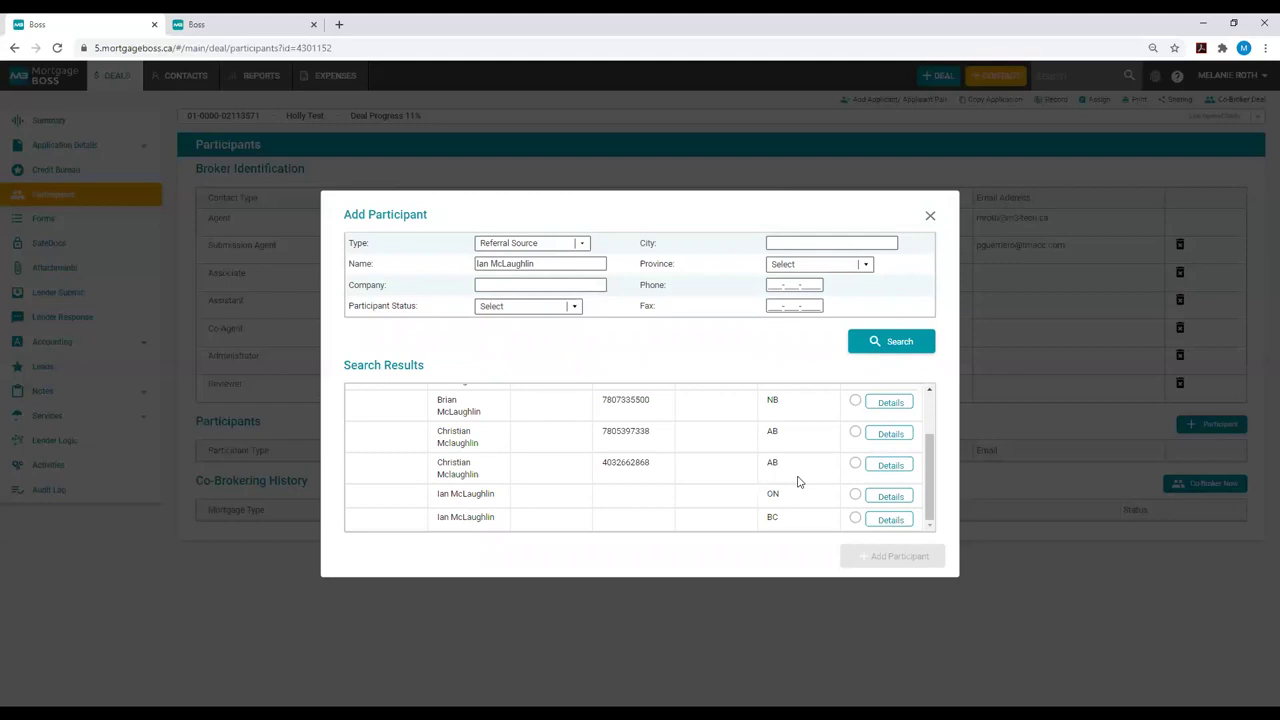
{"action": "left_click", "coordinate": [899, 498]}
{"action": "scroll", "coordinate": [772, 472], "scroll_direction": "down", "scroll_amount": 1}
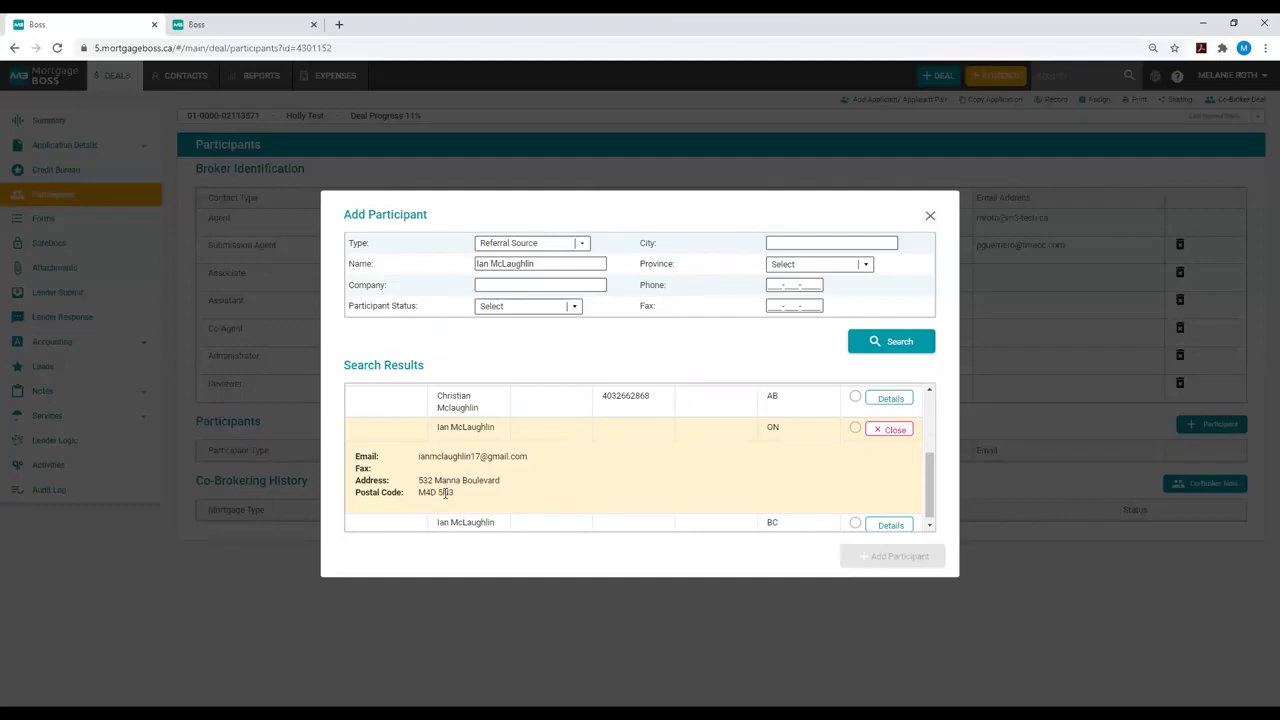
{"action": "left_click", "coordinate": [890, 429]}
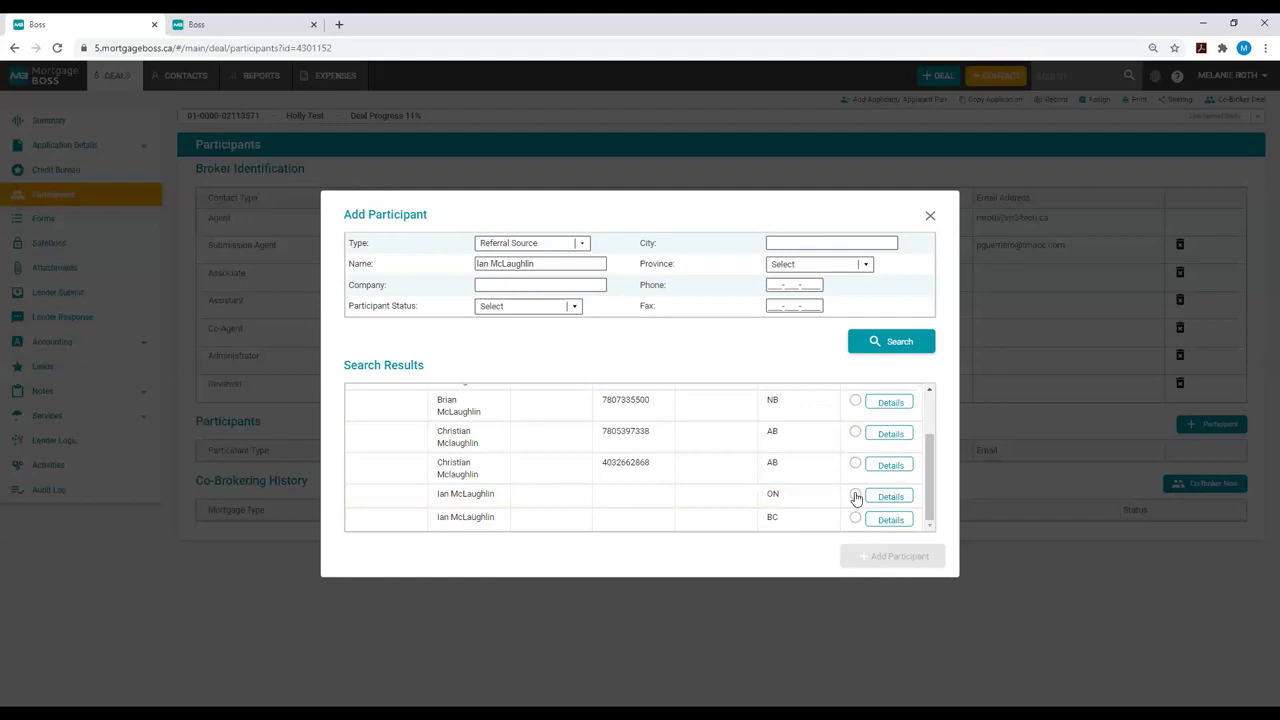
{"action": "left_click", "coordinate": [855, 496]}
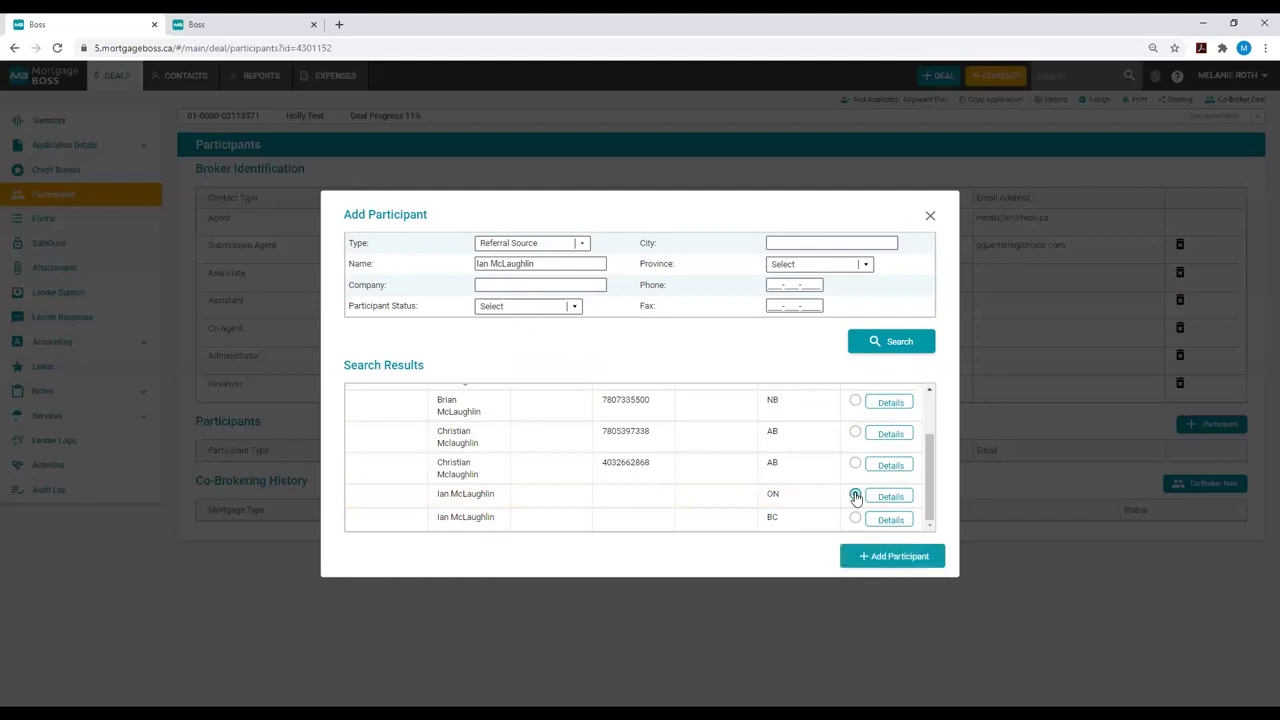
Add the selected Ontario contact as Referral Source and highlight the empty Co-Brokering History
{"action": "left_click", "coordinate": [927, 561]}
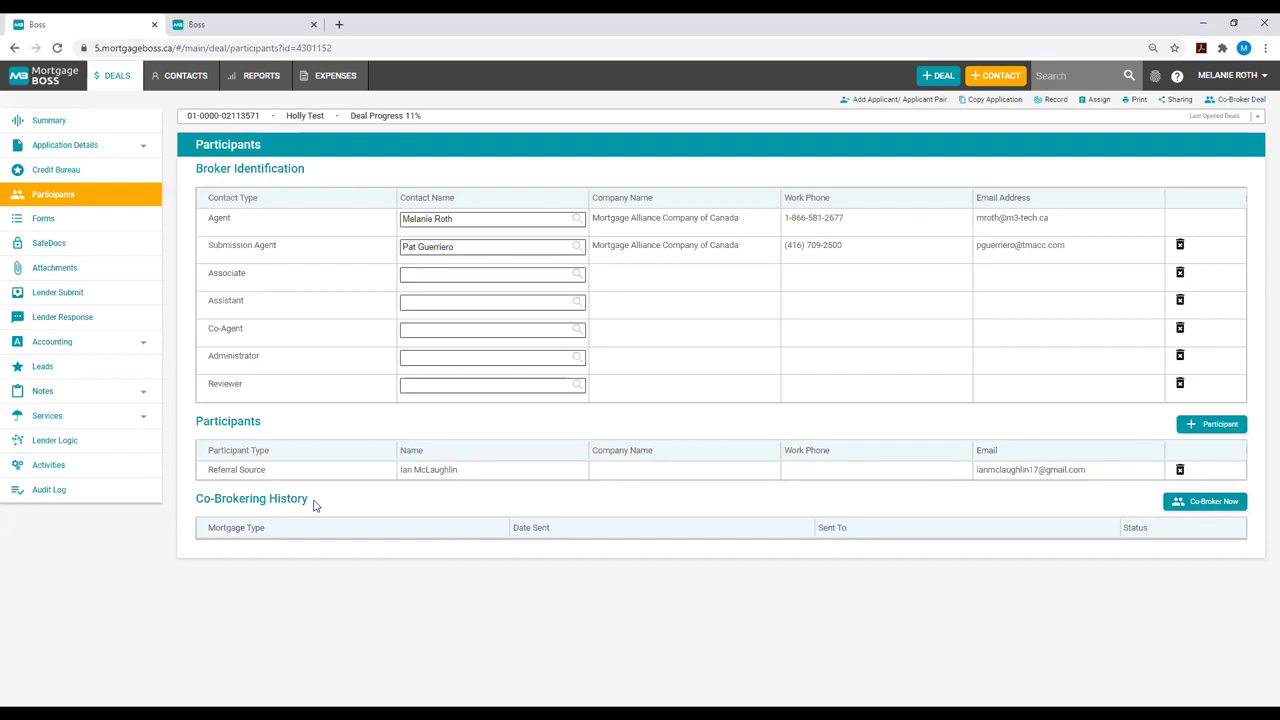
{"action": "left_click_drag", "start_coordinate": [313, 505], "coordinate": [194, 500]}
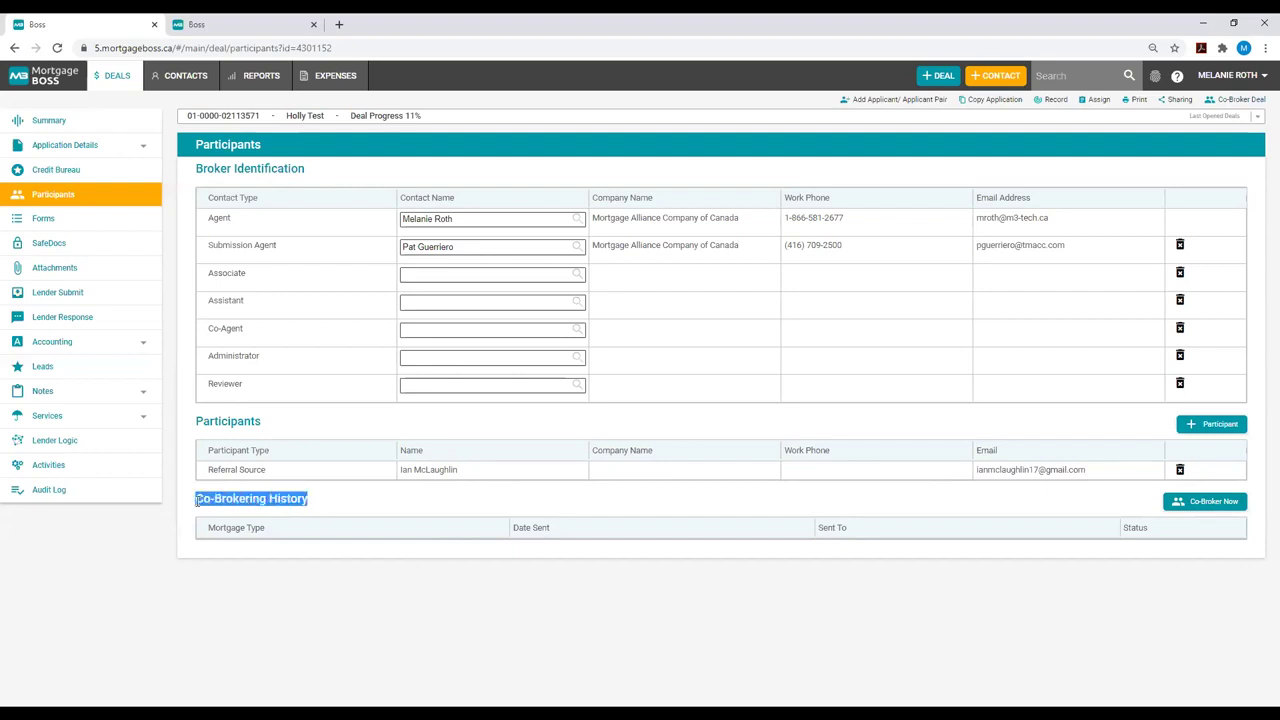
{"action": "left_click", "coordinate": [338, 498]}
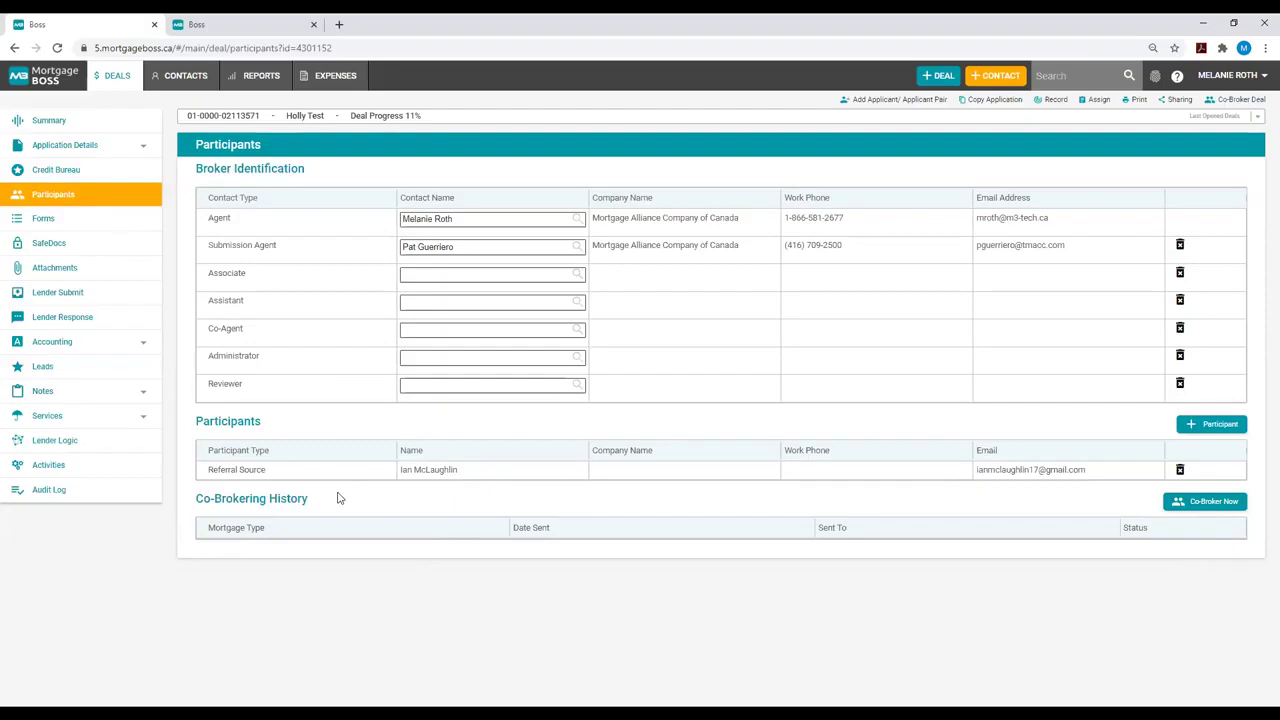